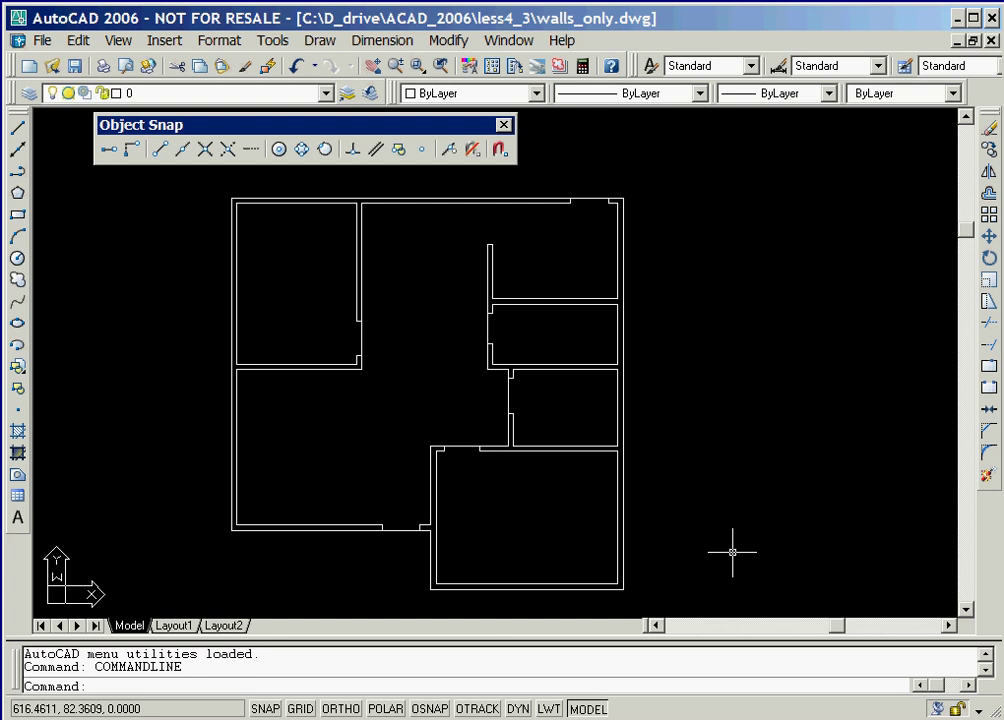
# - Create a new layer named Bathroom with the colour cyan and make it the current layer
pyautogui.click(29, 93)
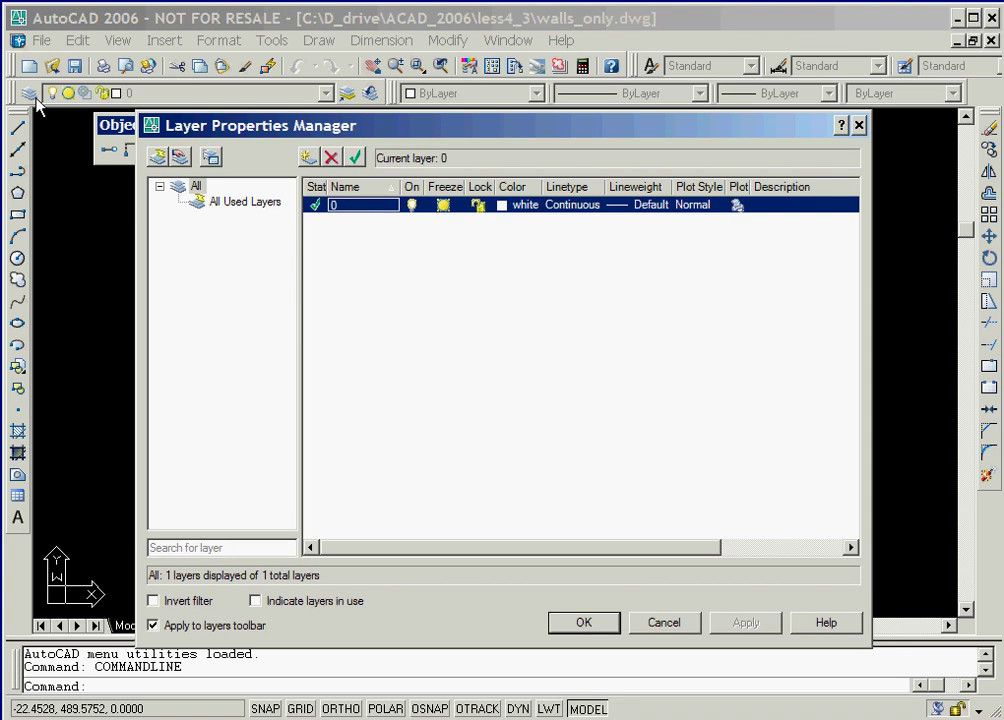
pyautogui.click(308, 158)
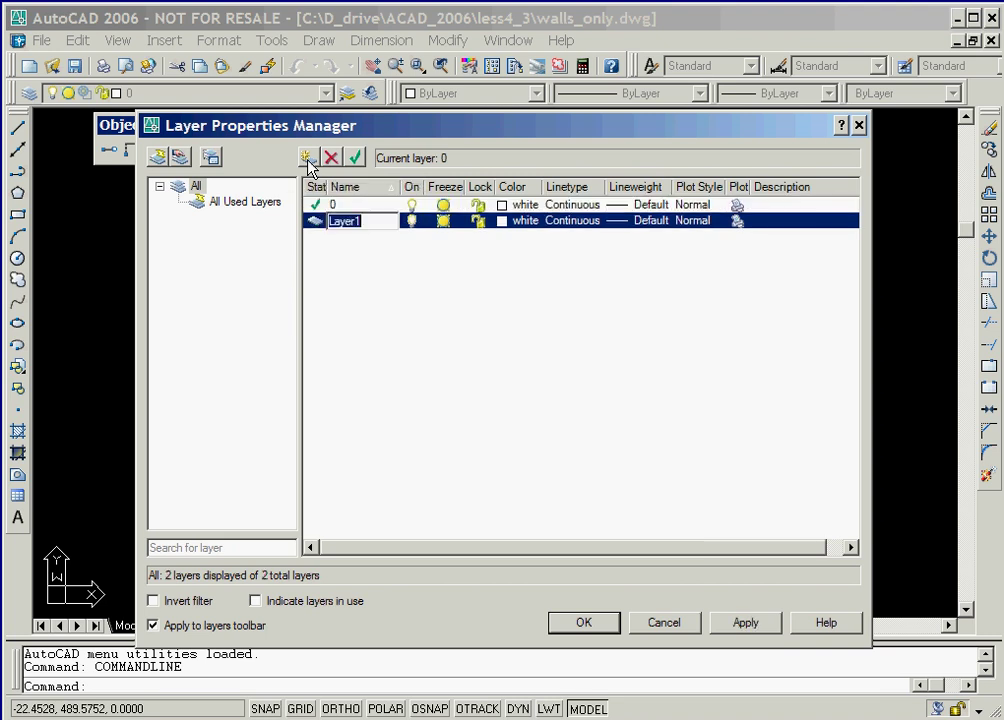
pyautogui.write('Bathroom')
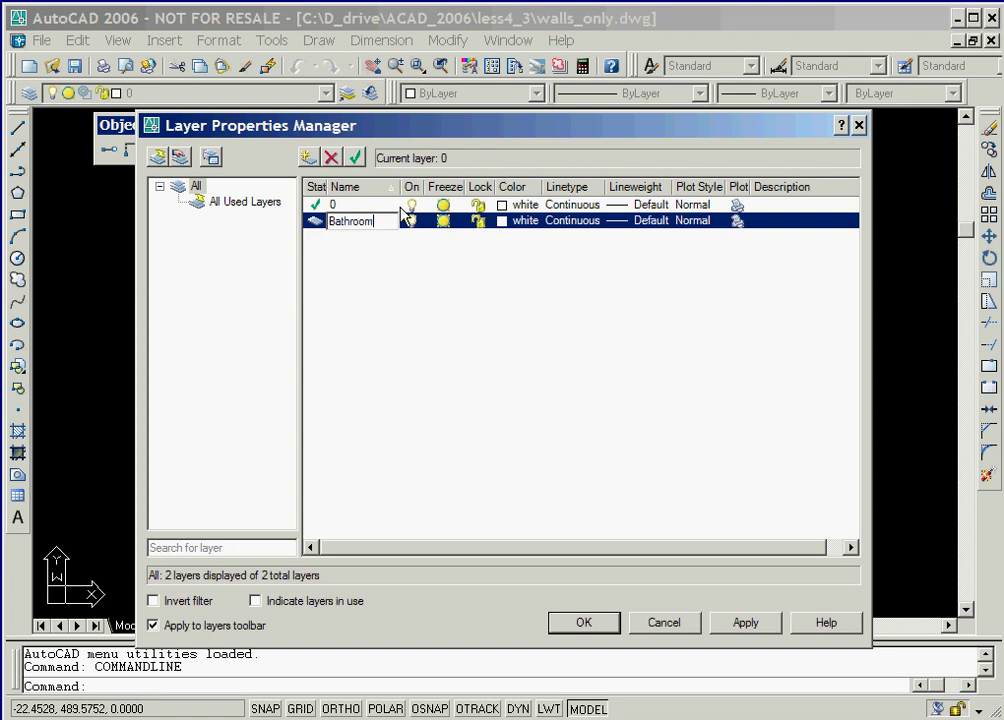
pyautogui.click(502, 221)
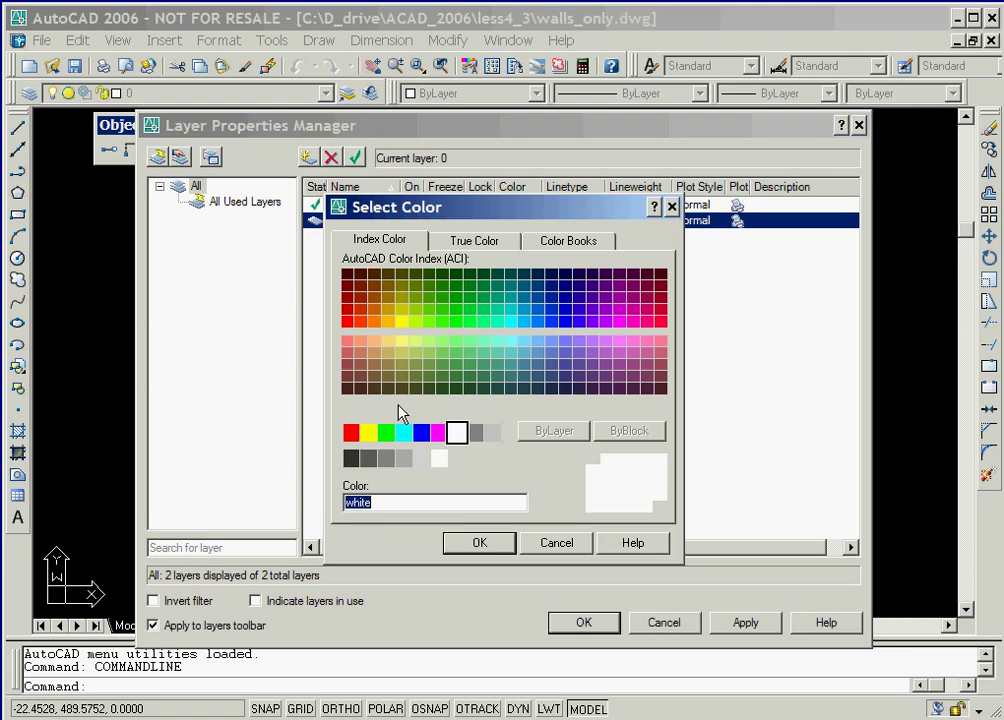
pyautogui.click(403, 432)
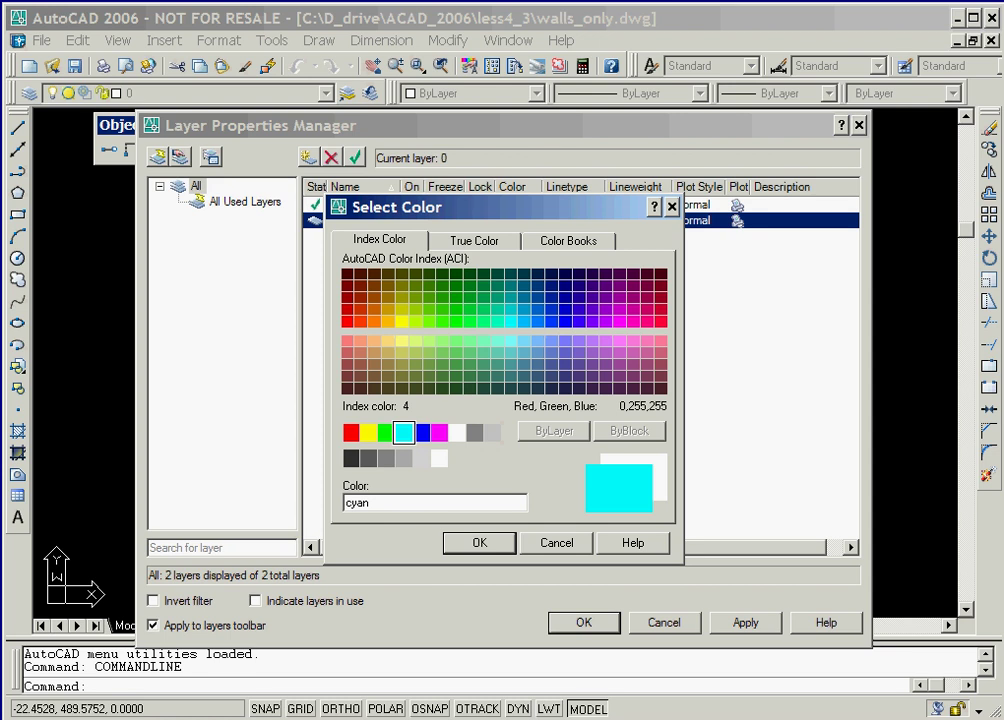
pyautogui.click(476, 544)
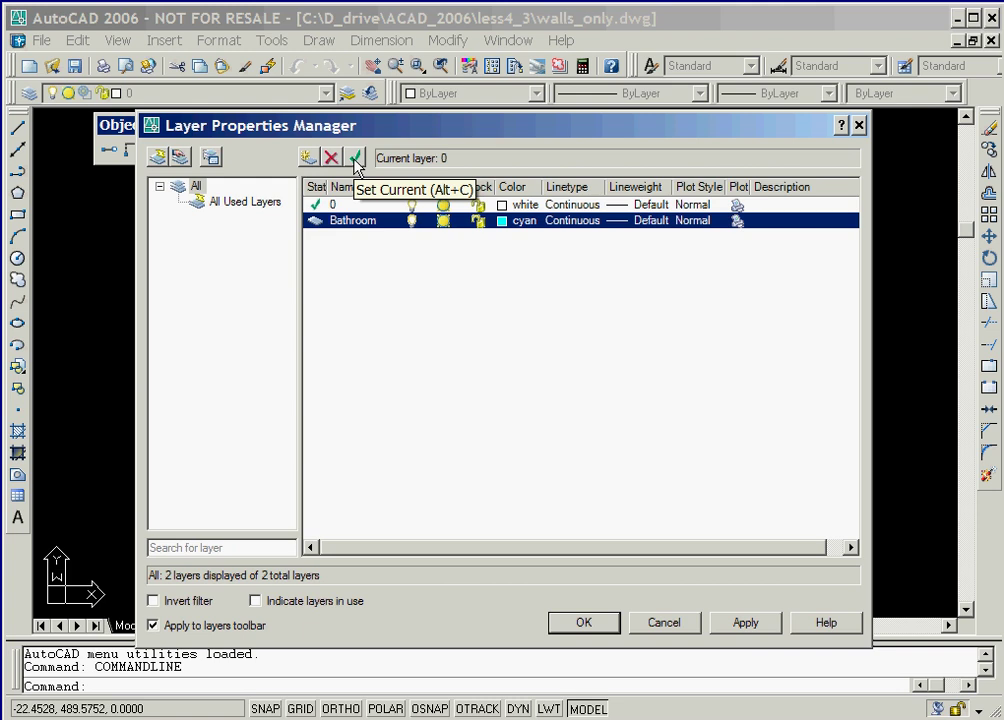
pyautogui.click(355, 160)
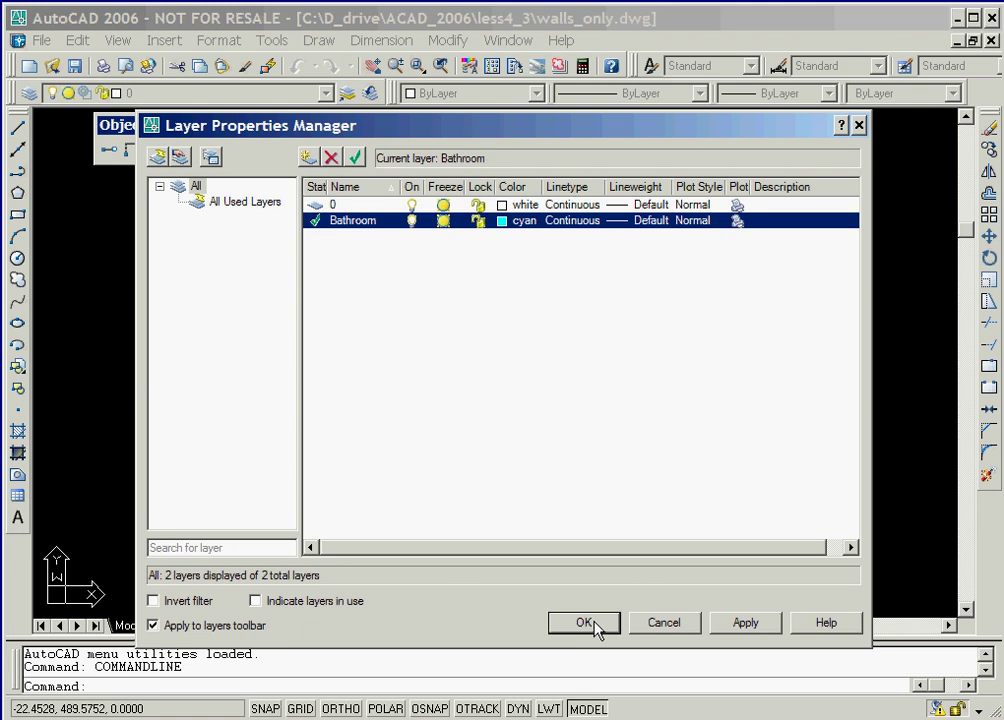
pyautogui.click(585, 623)
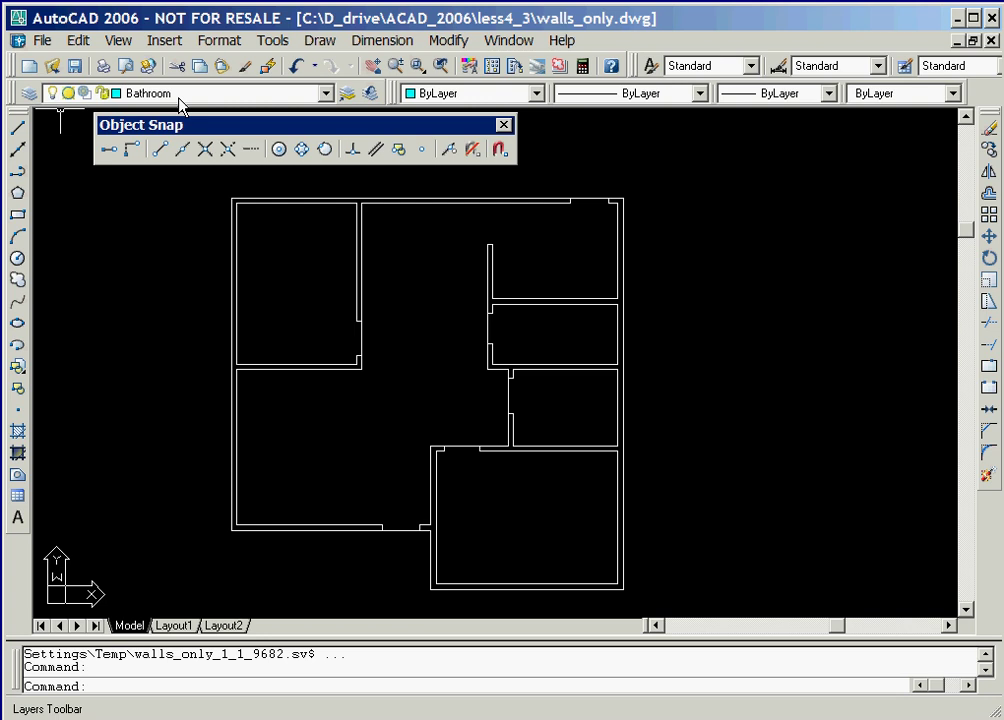
# - Draw the bathtub's outer rectangle from the bathroom's lower-right inner corner endpoint to the relative opposite corner @-30,70
pyautogui.click(396, 67)
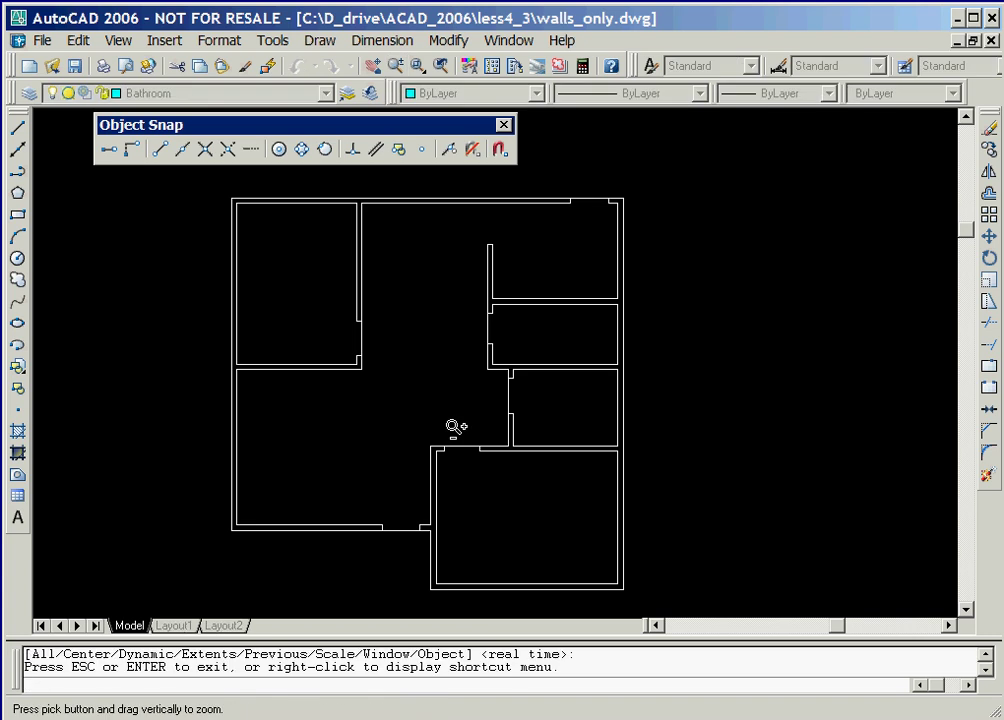
pyautogui.moveTo(453, 427); pyautogui.dragTo(439, 181)
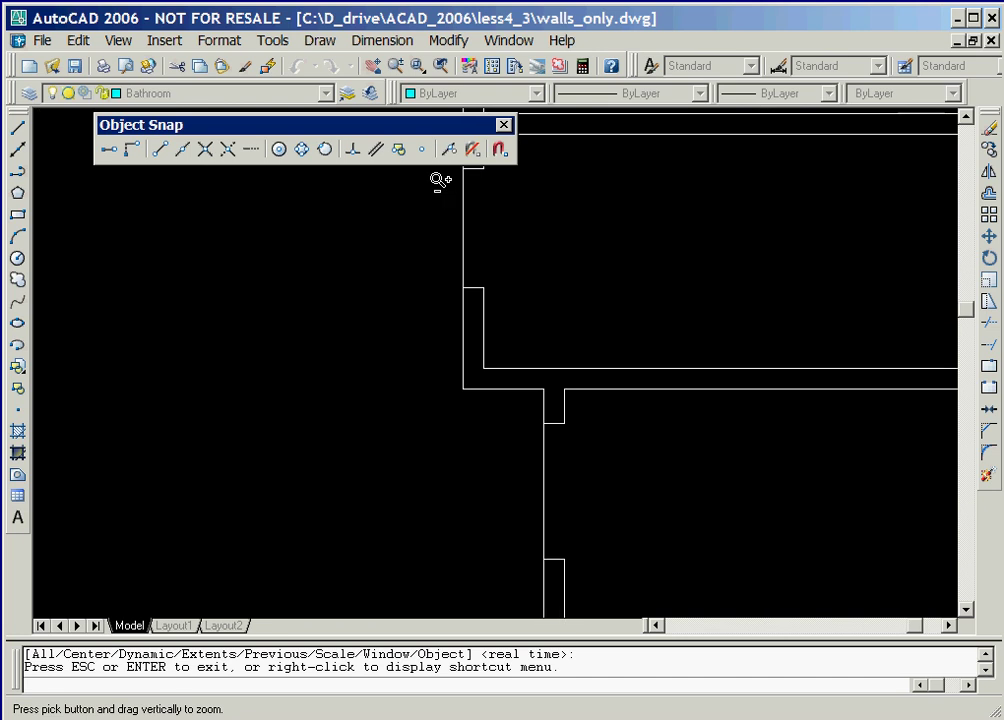
pyautogui.press('Escape')
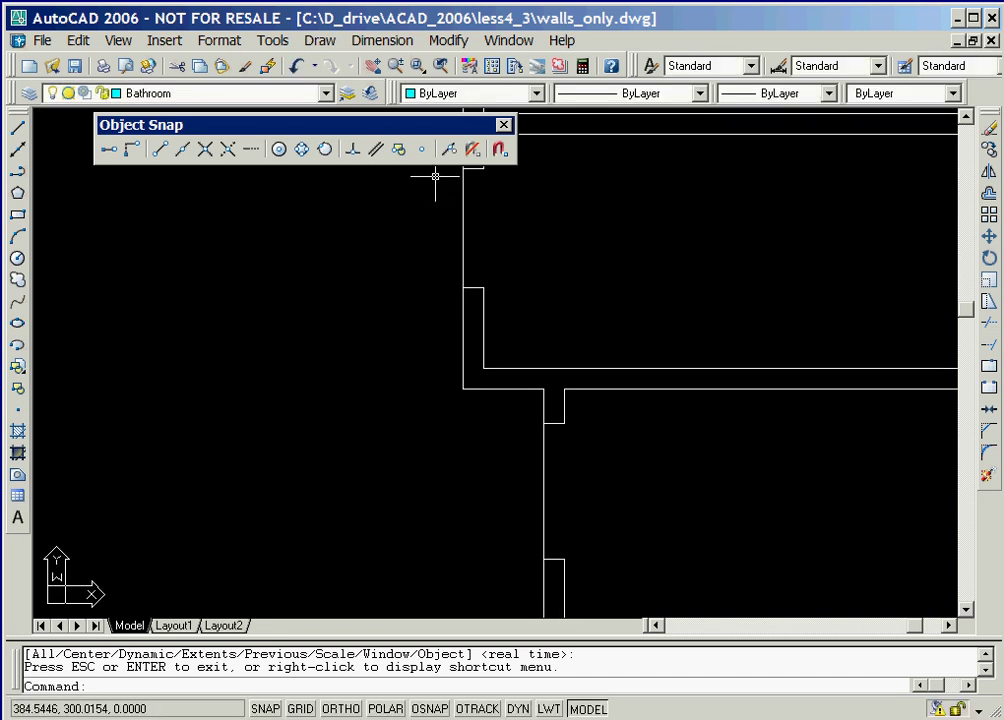
pyautogui.click(374, 73)
pyautogui.moveTo(912, 563)
pyautogui.mouseDown()
pyautogui.moveTo(840, 536)
pyautogui.moveTo(717, 444)
pyautogui.mouseUp()
pyautogui.press('Escape')
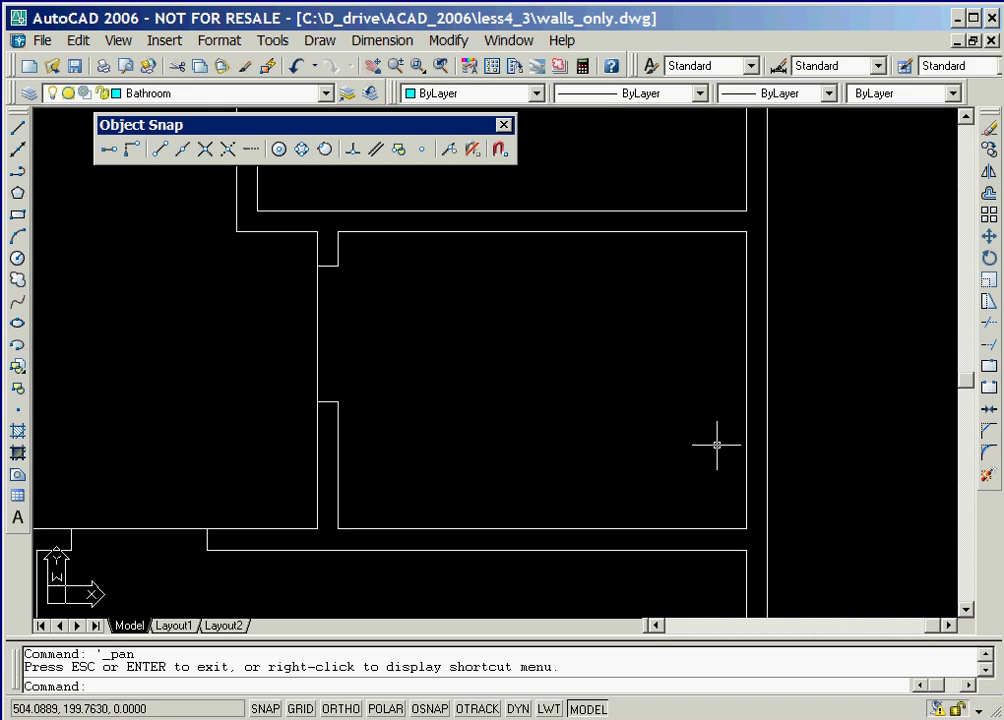
pyautogui.click(18, 216)
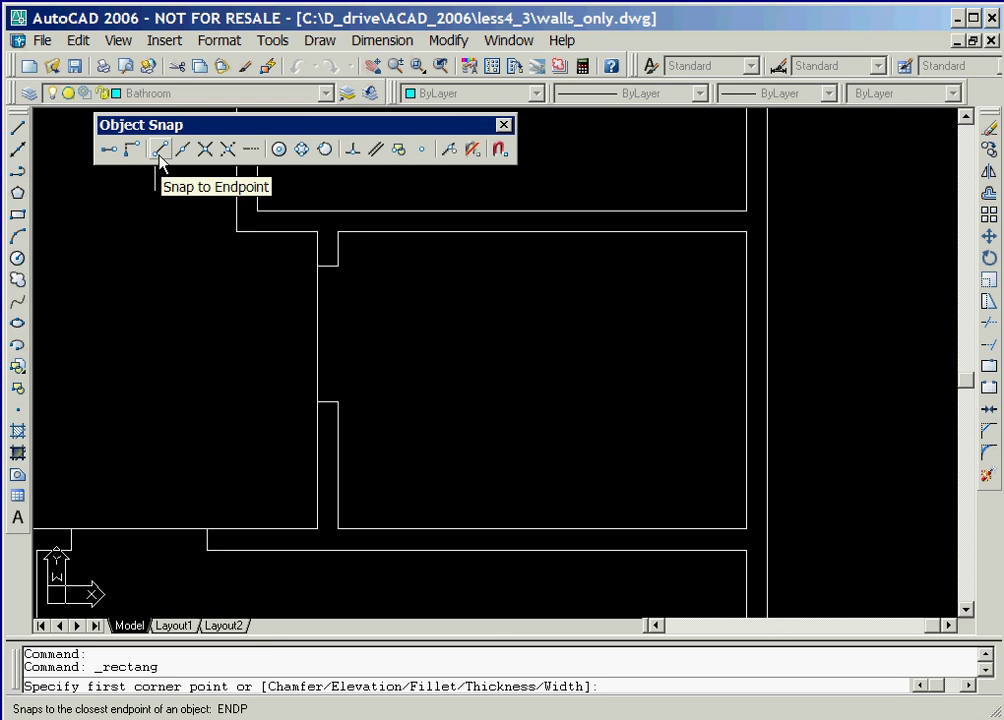
pyautogui.click(160, 150)
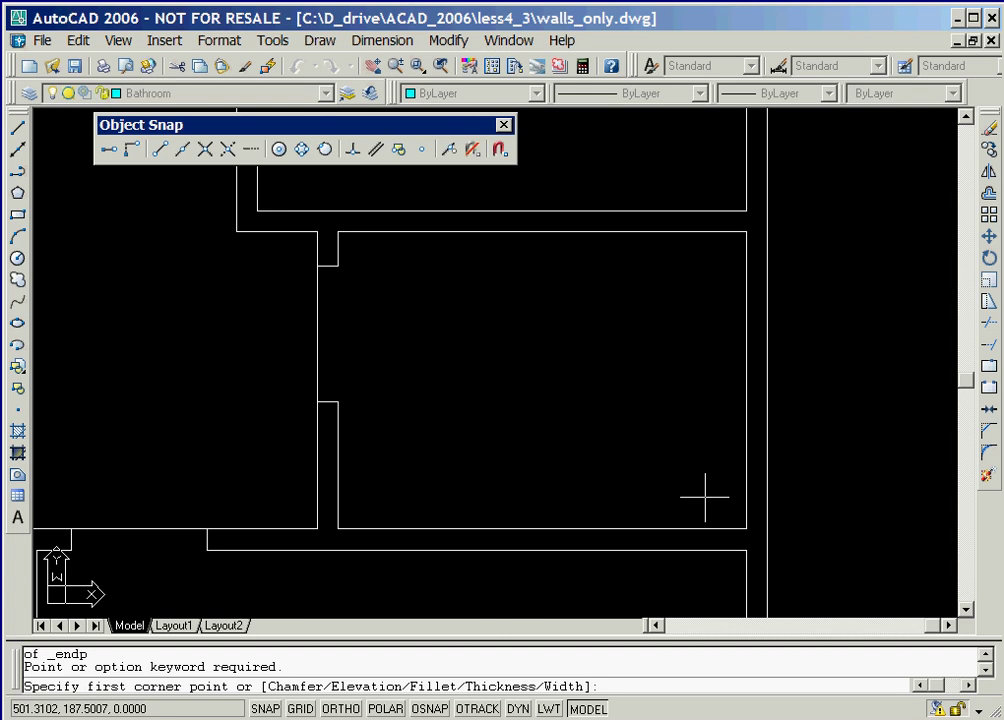
pyautogui.click(160, 150)
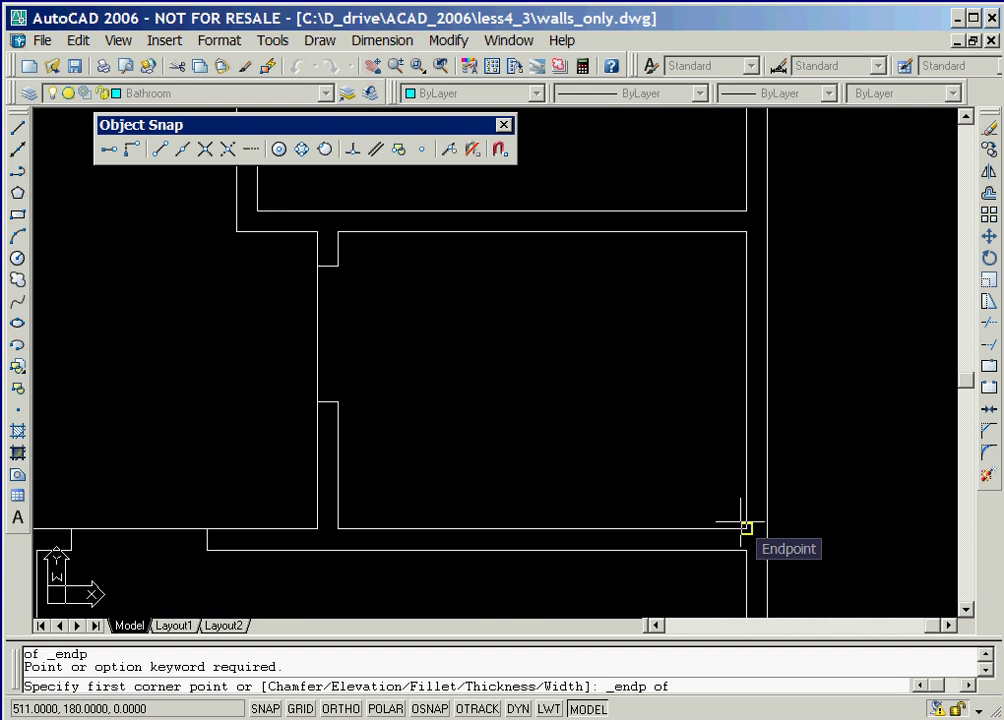
pyautogui.click(741, 522)
pyautogui.write('@-30,70')
pyautogui.press('Return')
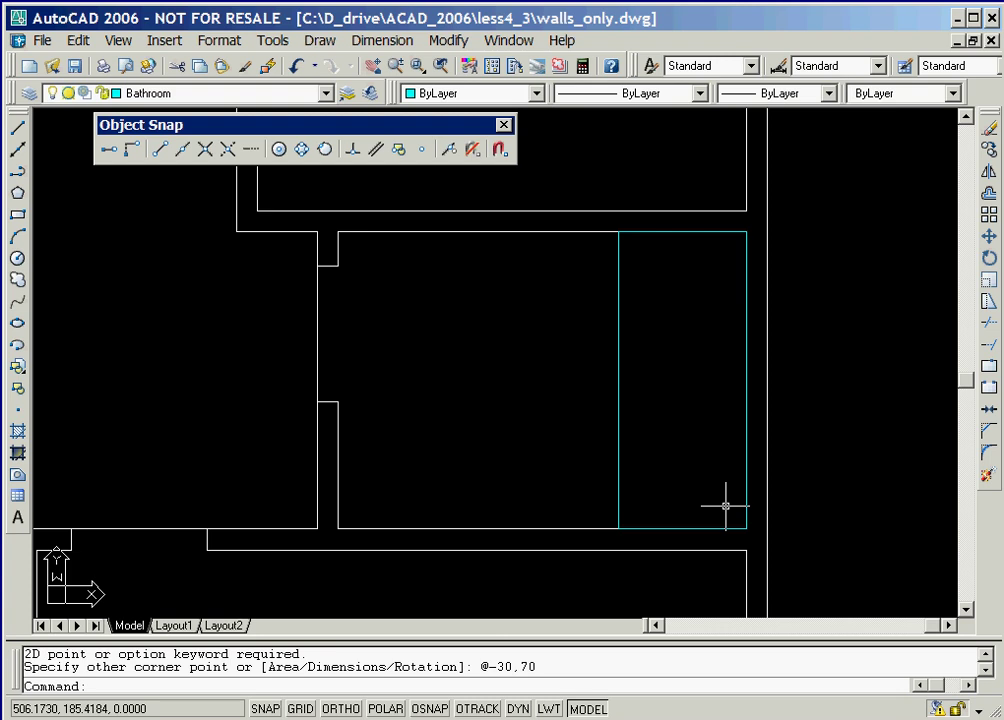
# - Draw a smaller rectangle inside the bathtub outline, with its first corner offset @-3,3 from the outline's lower-right endpoint
pyautogui.click(18, 216)
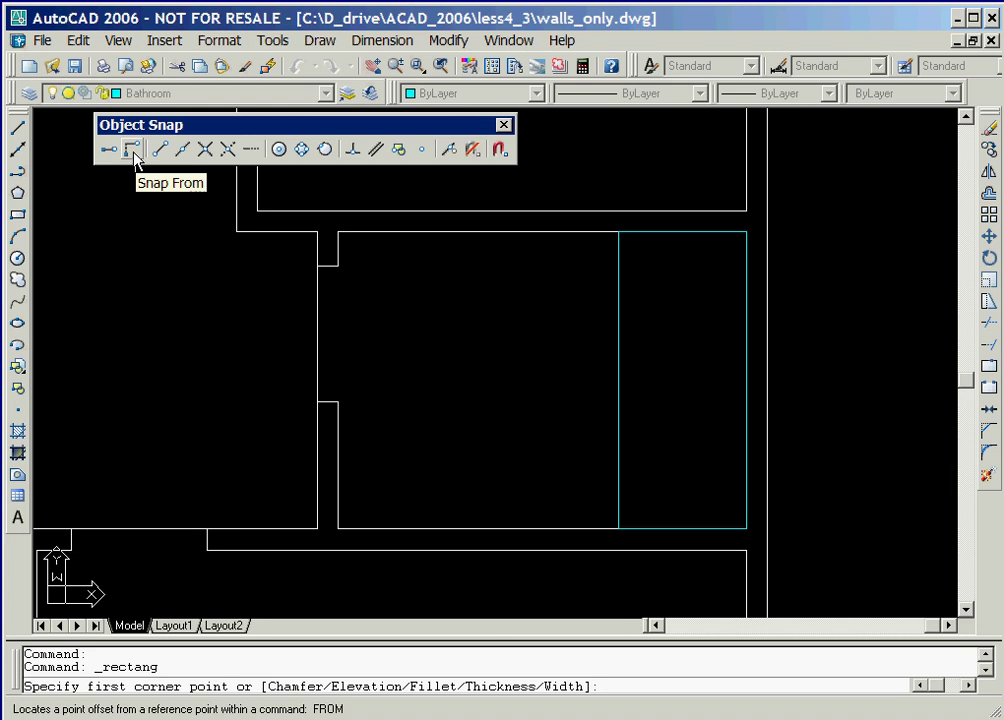
pyautogui.click(133, 151)
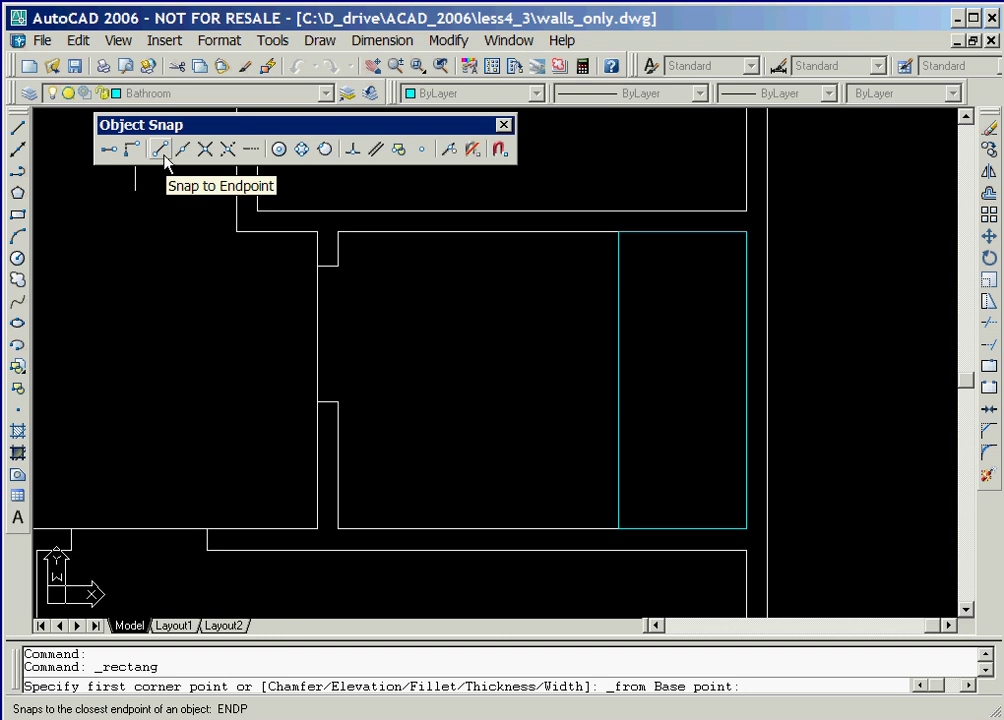
pyautogui.click(162, 152)
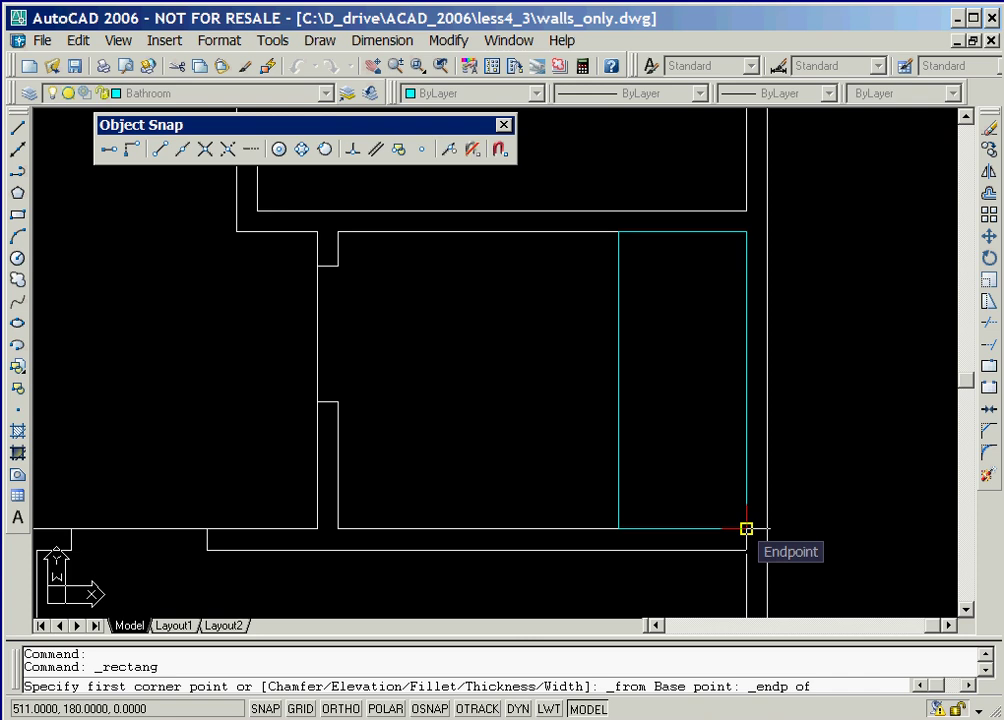
pyautogui.click(746, 528)
pyautogui.write('@-3,3')
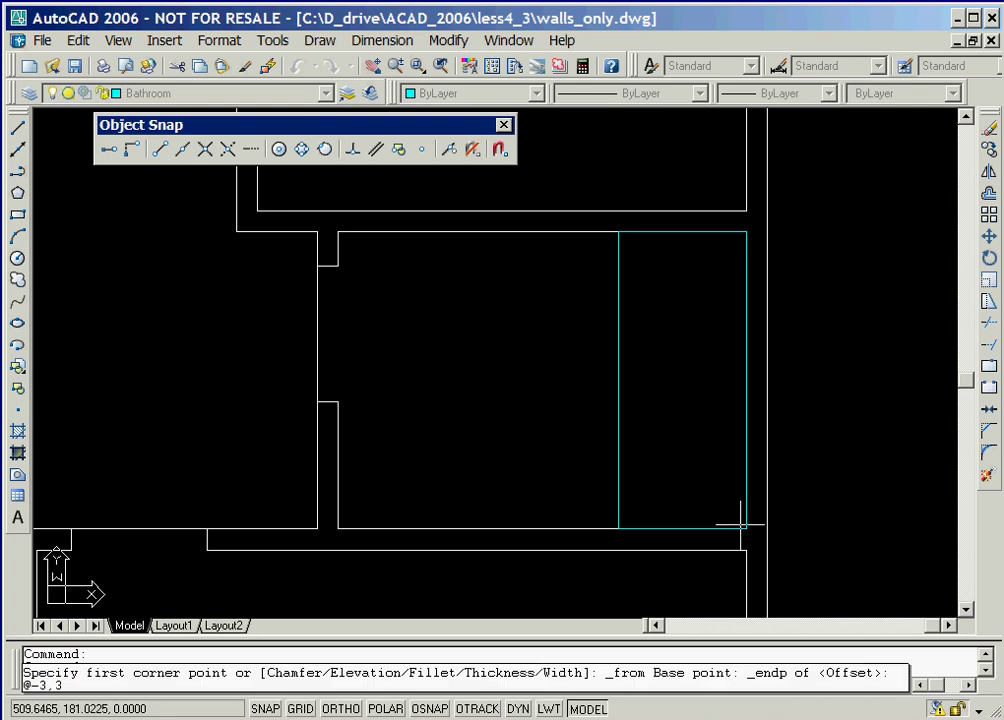
pyautogui.press('Return')
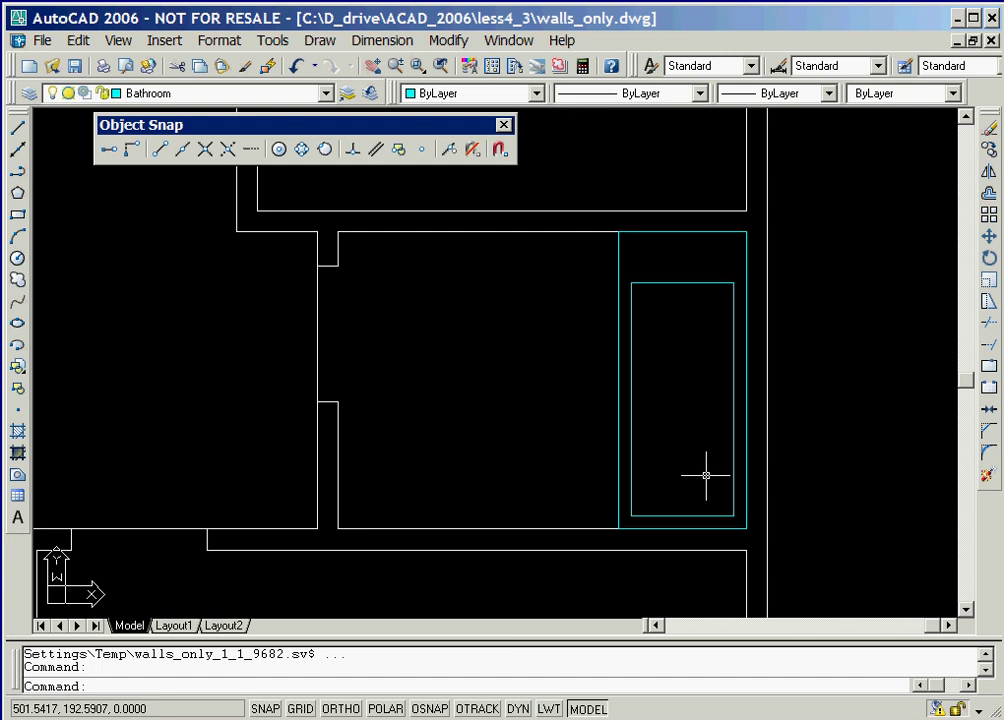
# - Explode the bathtub's inner rectangle and fillet its four corners
pyautogui.click(987, 480)
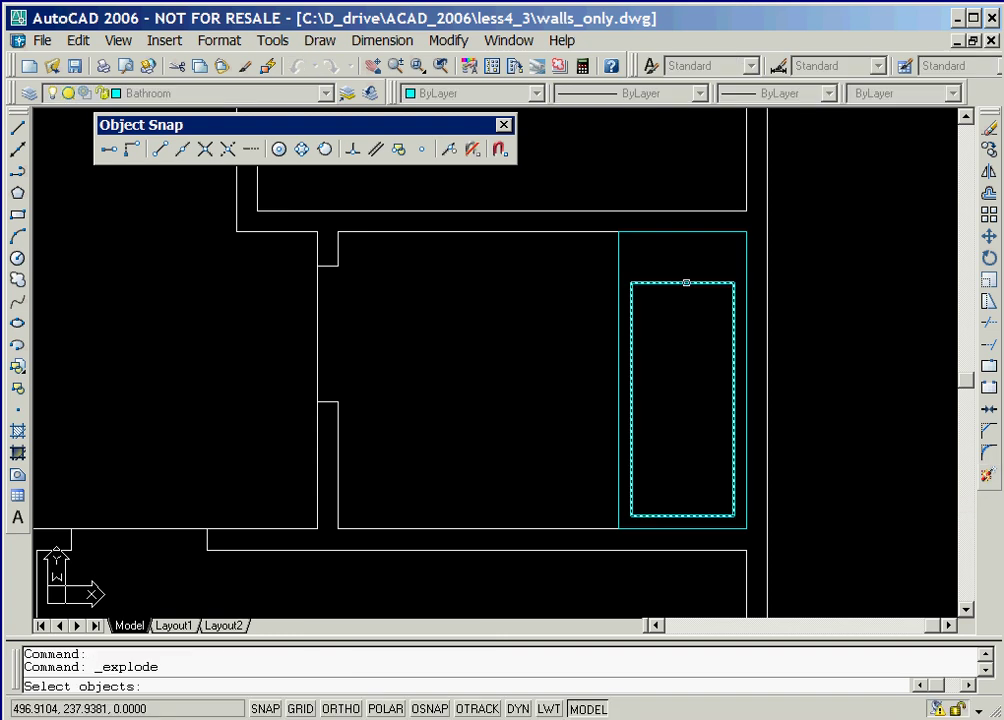
pyautogui.click(686, 283)
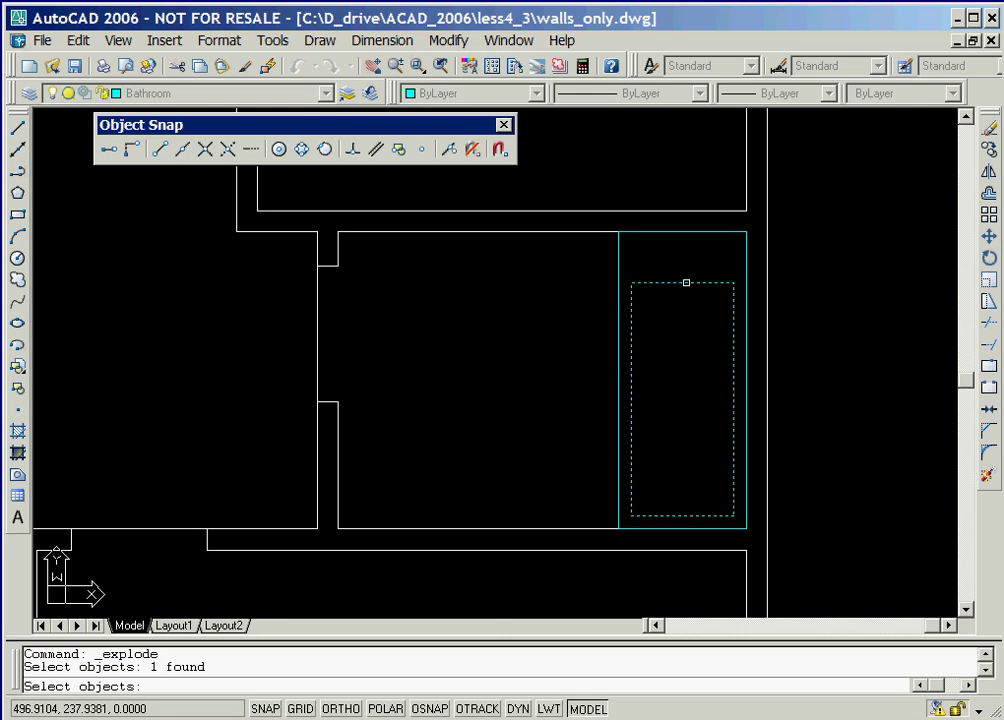
pyautogui.press('Return')
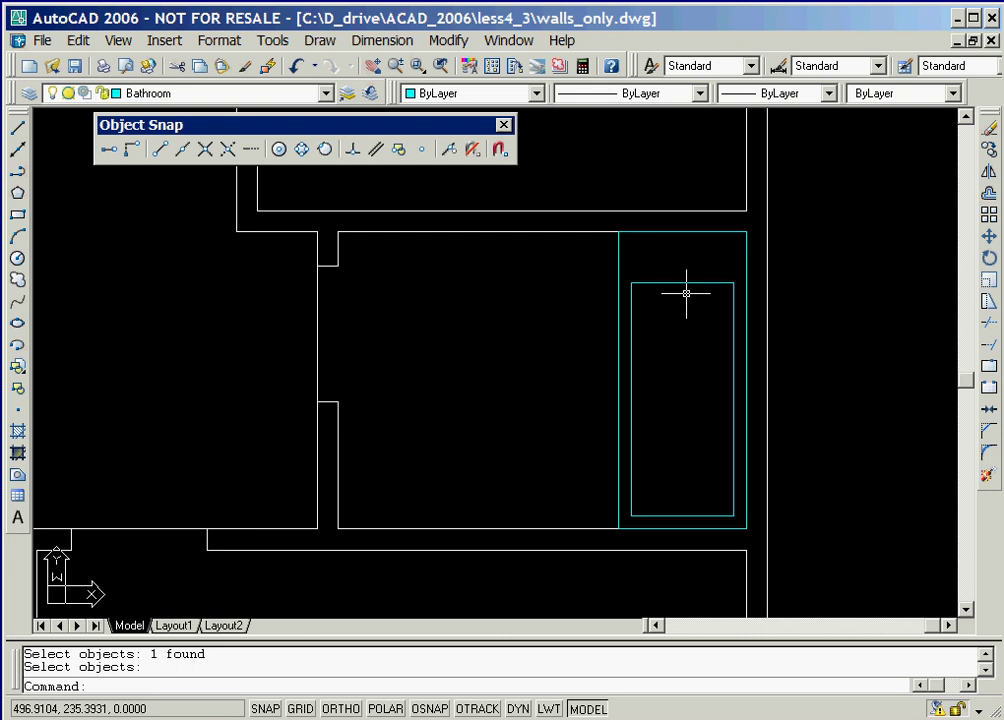
pyautogui.click(989, 457)
pyautogui.rightClick(831, 343)
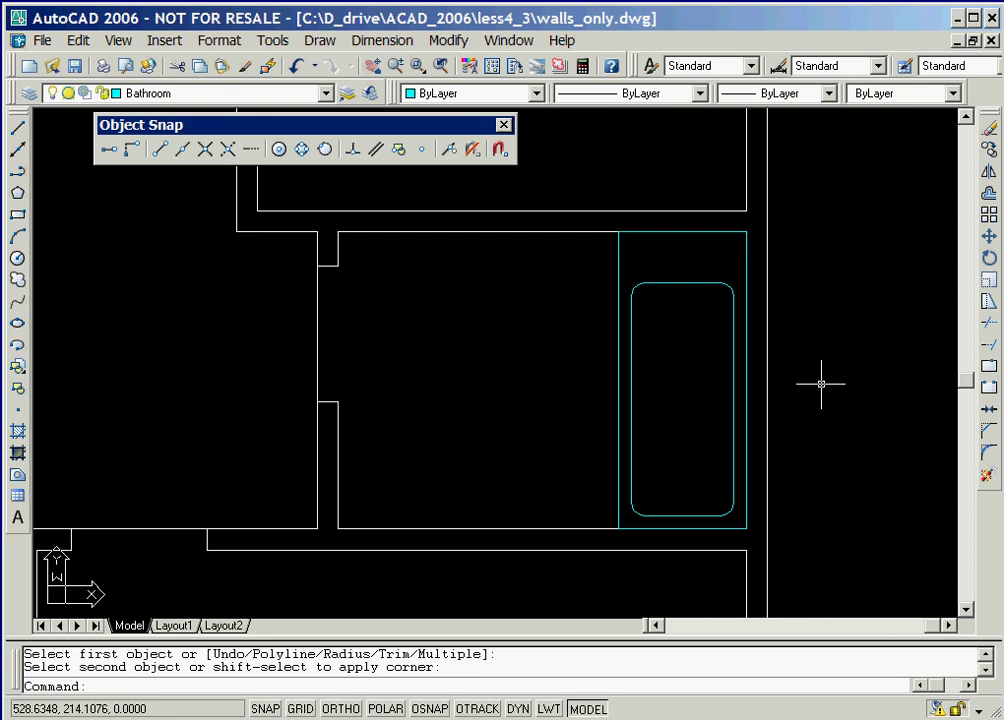
# - Turn off layer 0 to isolate the bathtub, and switch to layer 0 turned on and current with Bathroom turned off
pyautogui.click(325, 94)
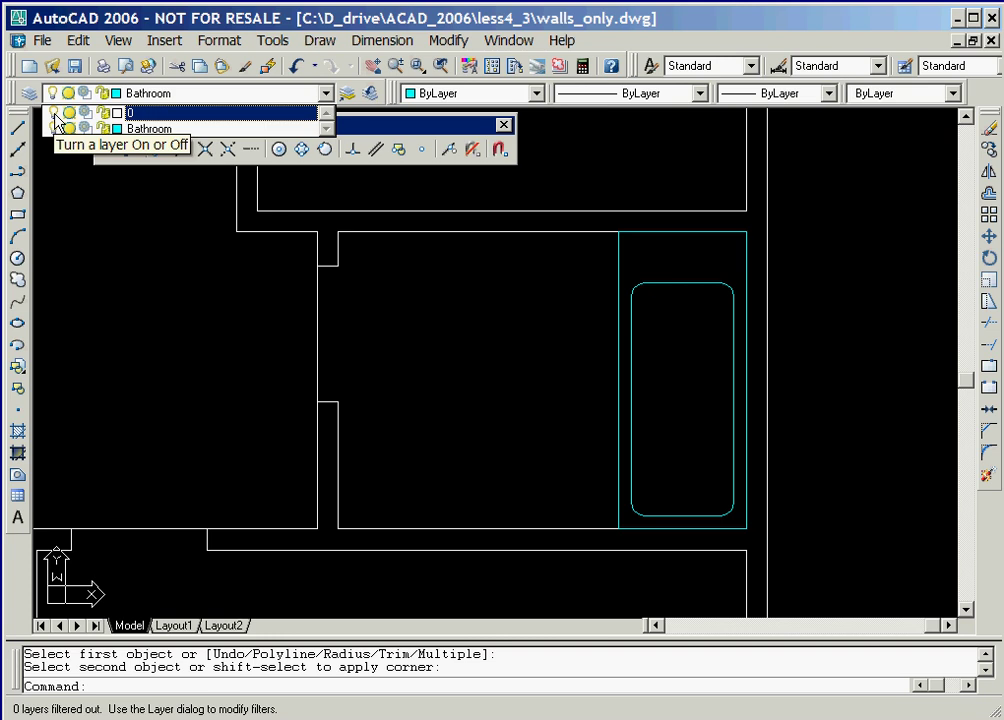
pyautogui.click(163, 129)
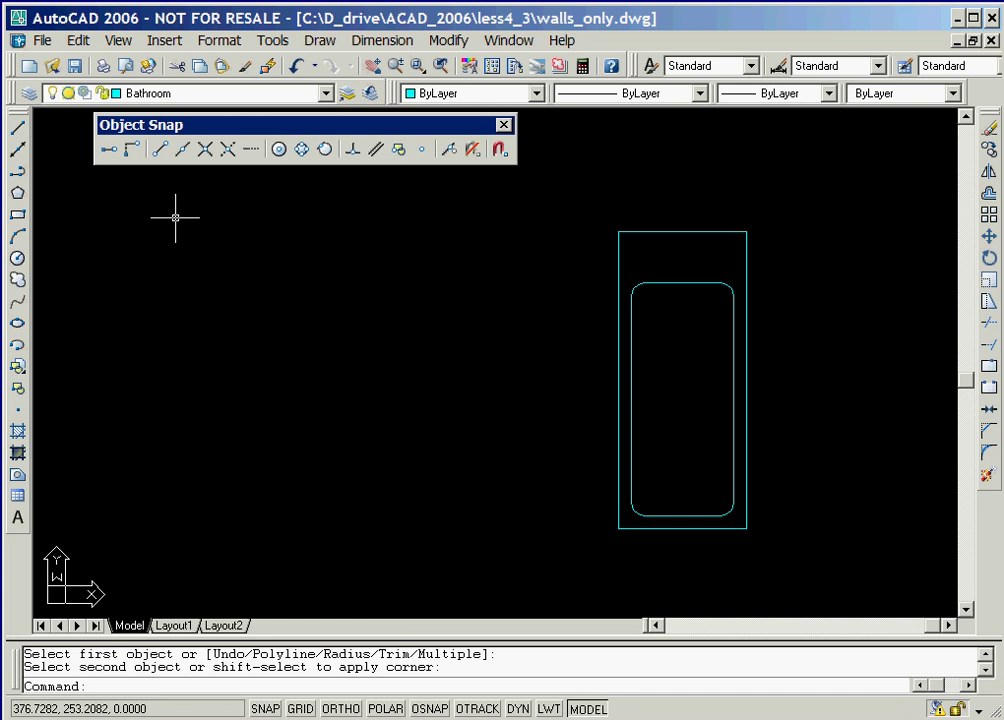
pyautogui.click(165, 93)
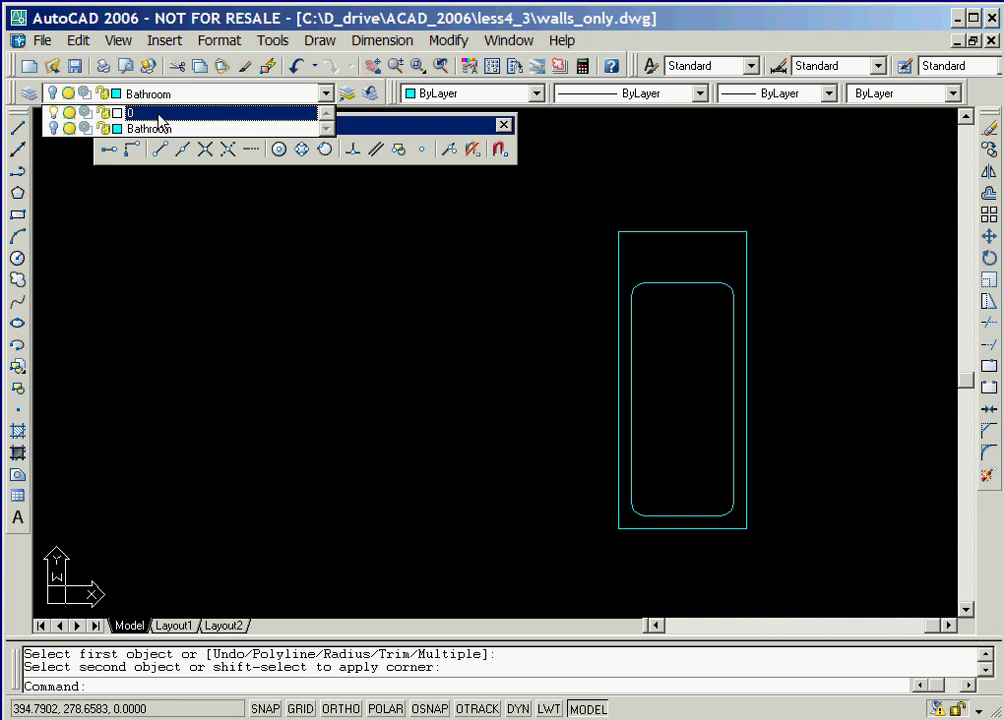
pyautogui.click(158, 114)
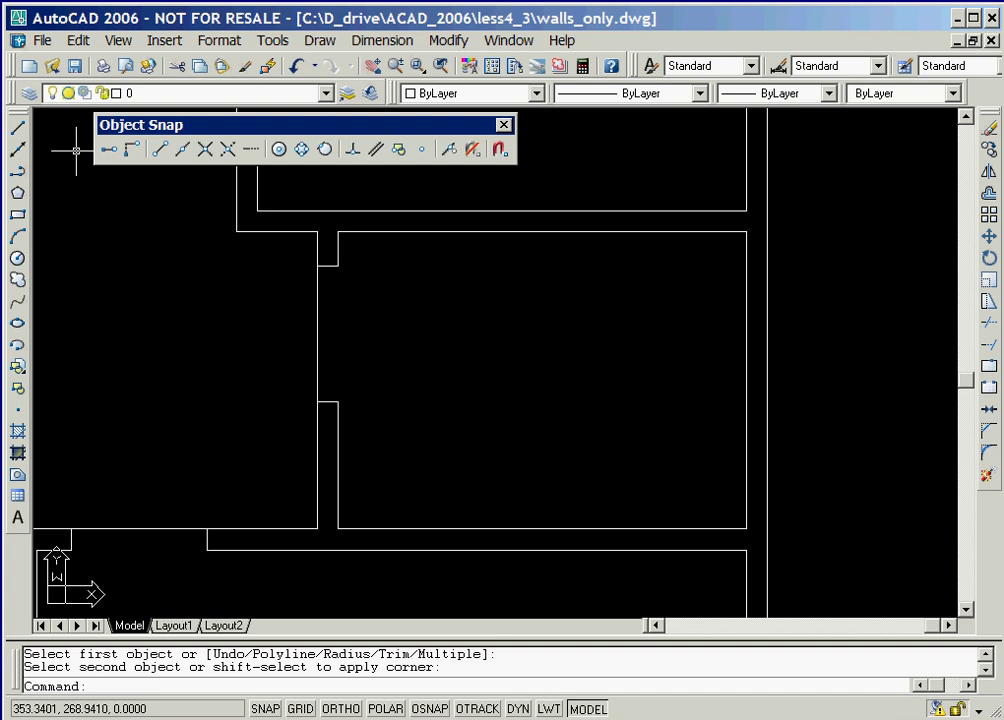
# - Create a new layer named Walls with the colour green and make it the current layer
pyautogui.click(29, 93)
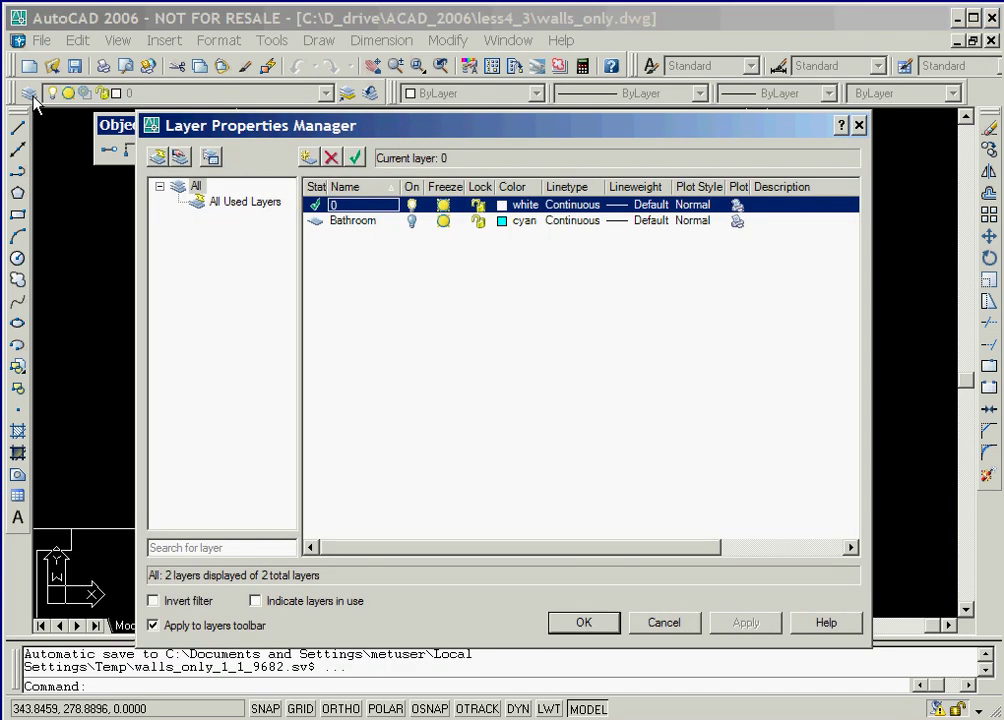
pyautogui.click(309, 158)
pyautogui.write('Walls')
pyautogui.click(512, 236)
pyautogui.click(384, 428)
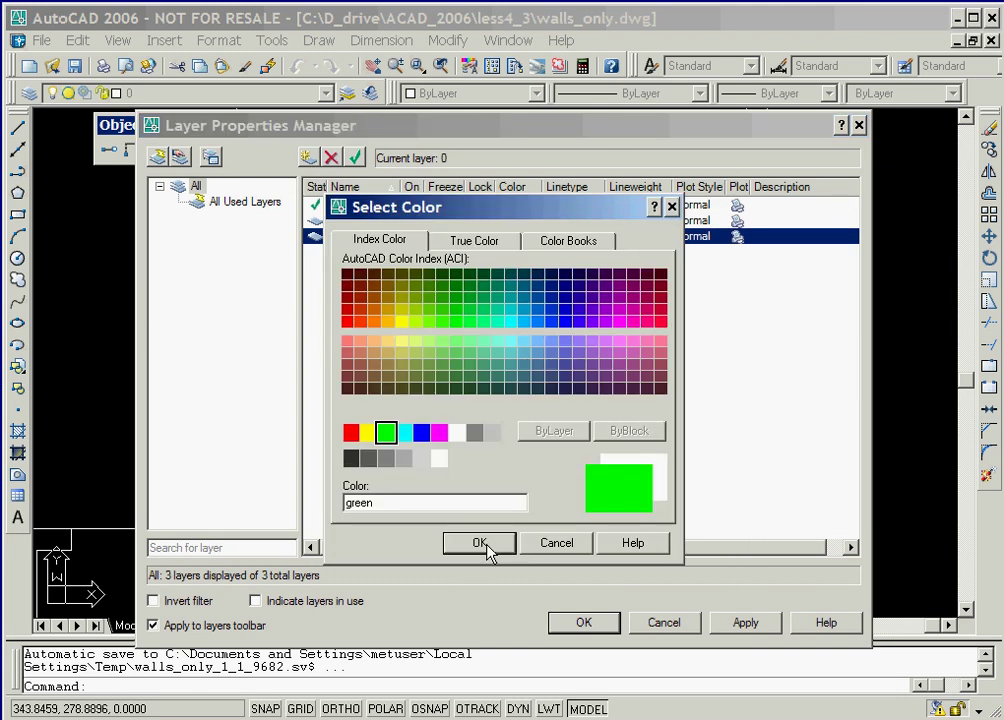
pyautogui.click(477, 544)
pyautogui.click(590, 628)
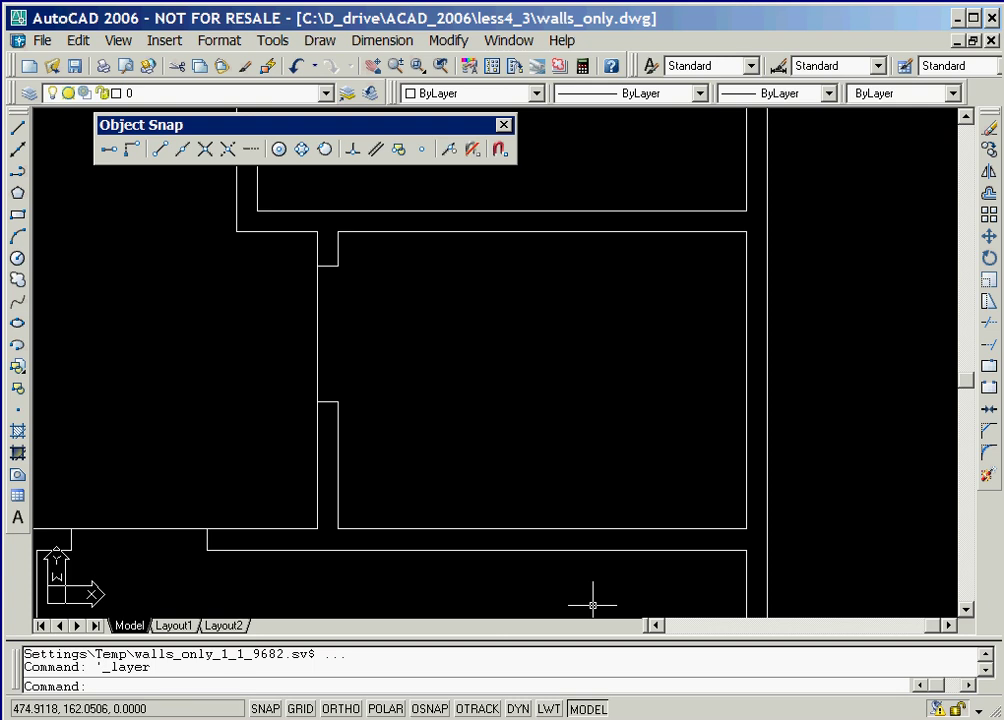
pyautogui.click(170, 93)
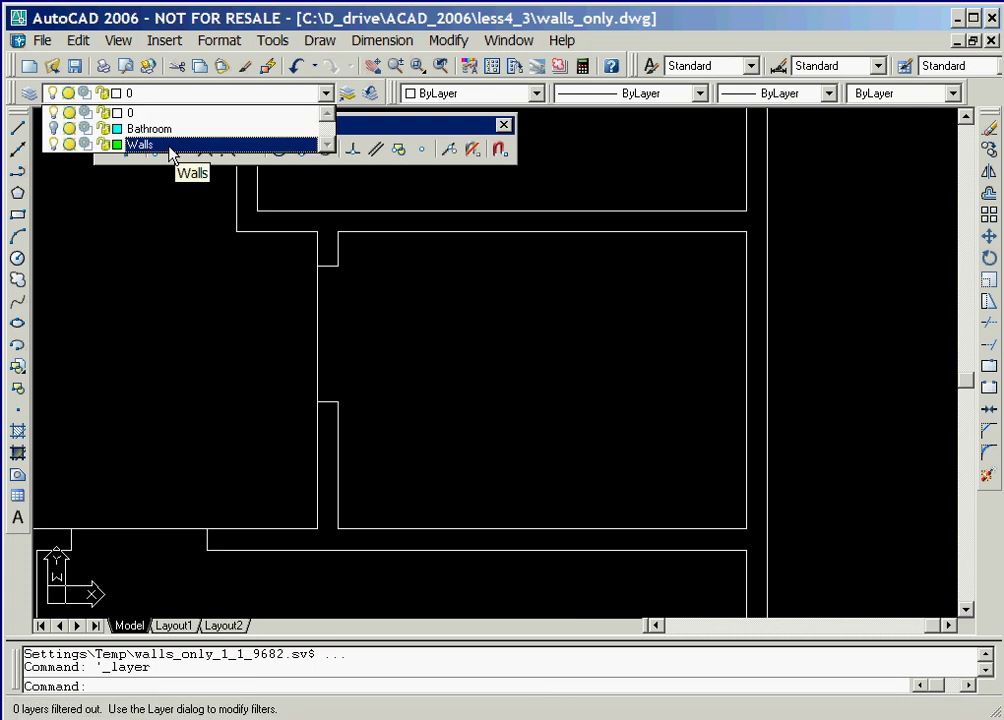
pyautogui.click(170, 146)
# - Select all the wall lines of the floor plan and move them to the Walls layer
pyautogui.moveTo(417, 65); pyautogui.dragTo(422, 258)
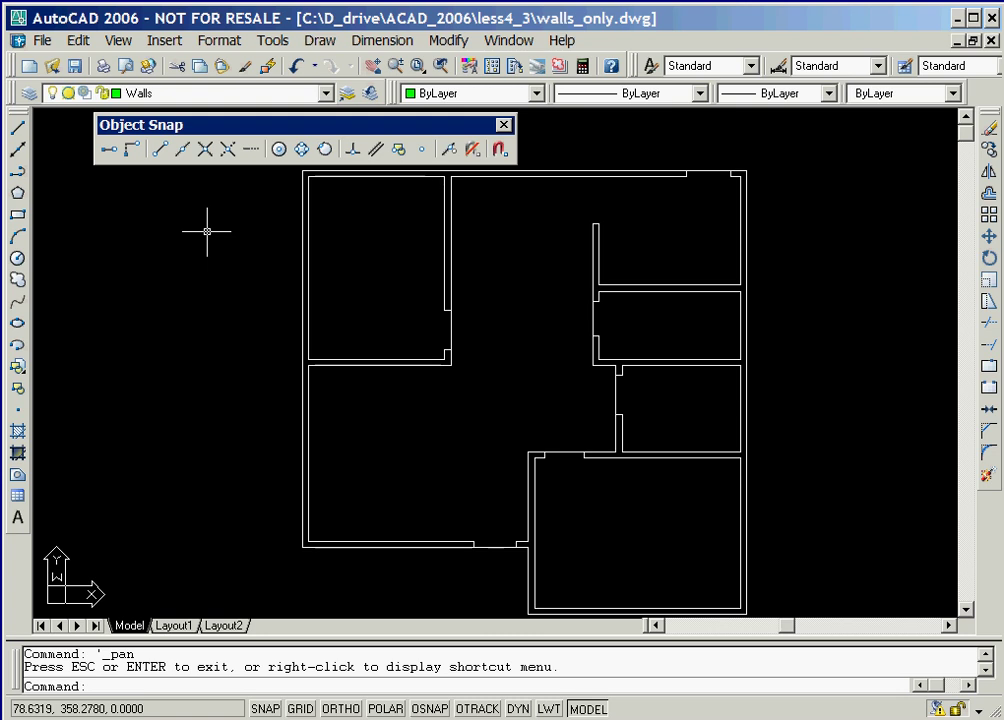
pyautogui.click(66, 136)
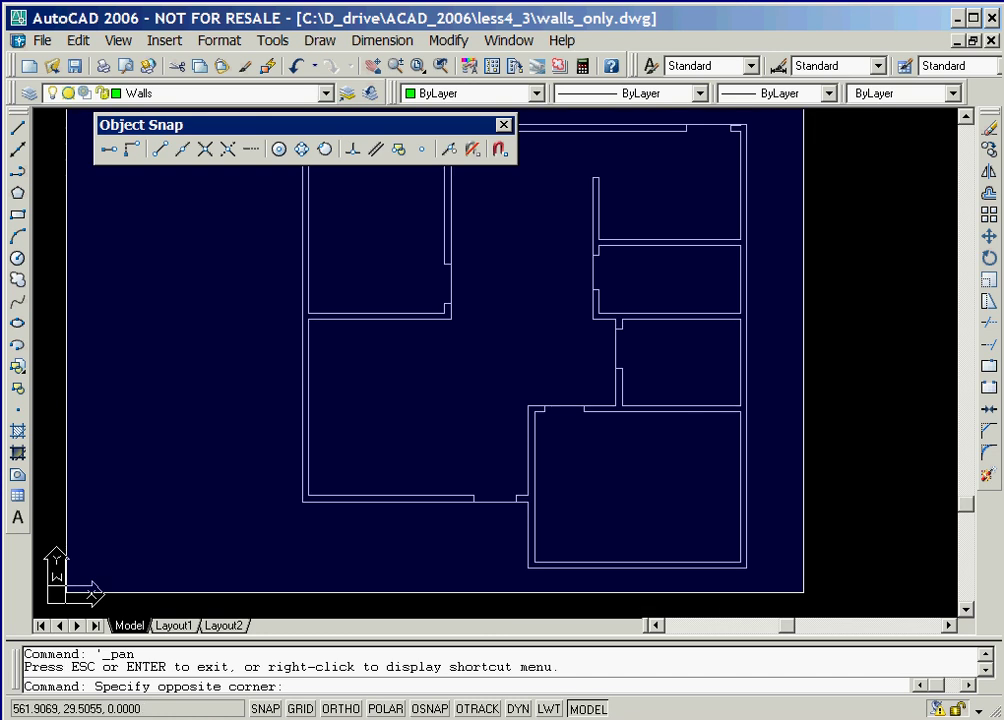
pyautogui.click(804, 592)
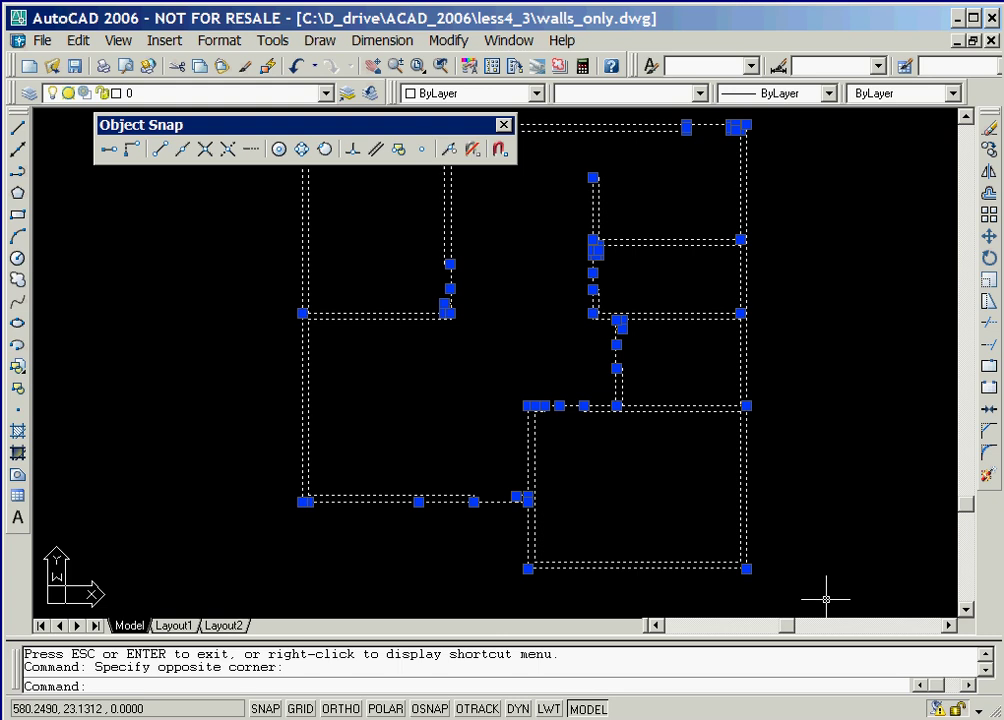
pyautogui.click(326, 93)
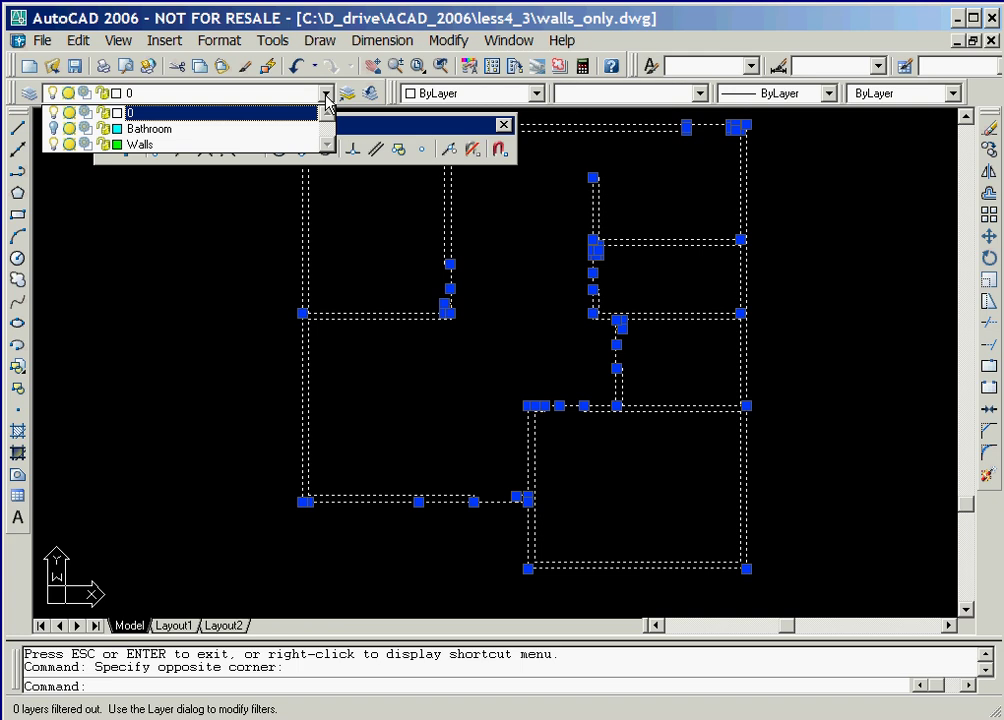
pyautogui.click(162, 150)
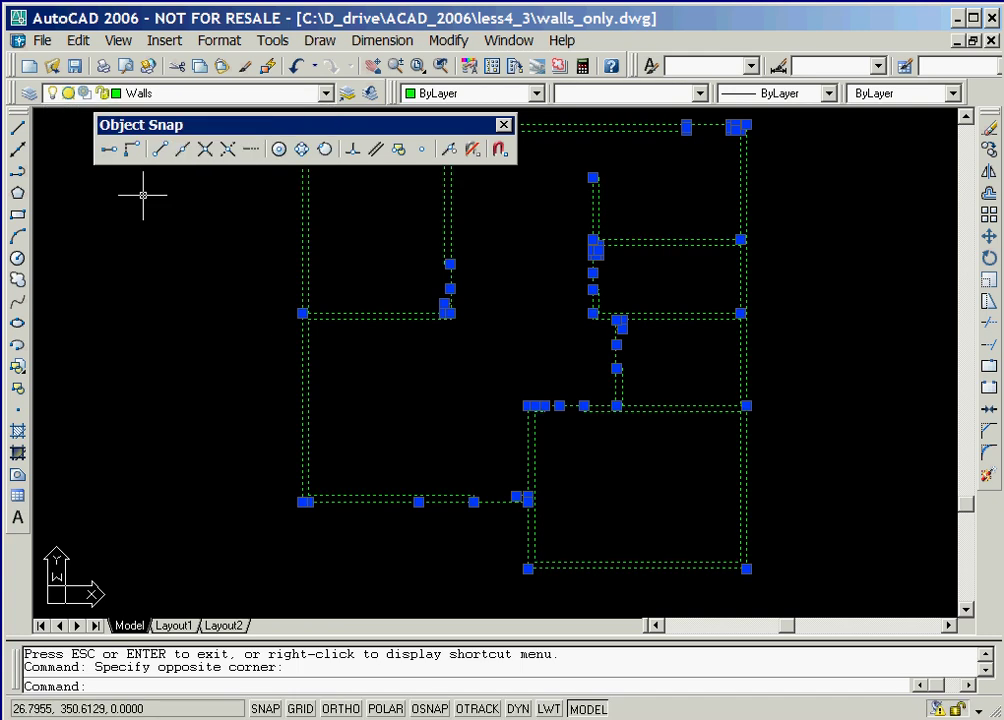